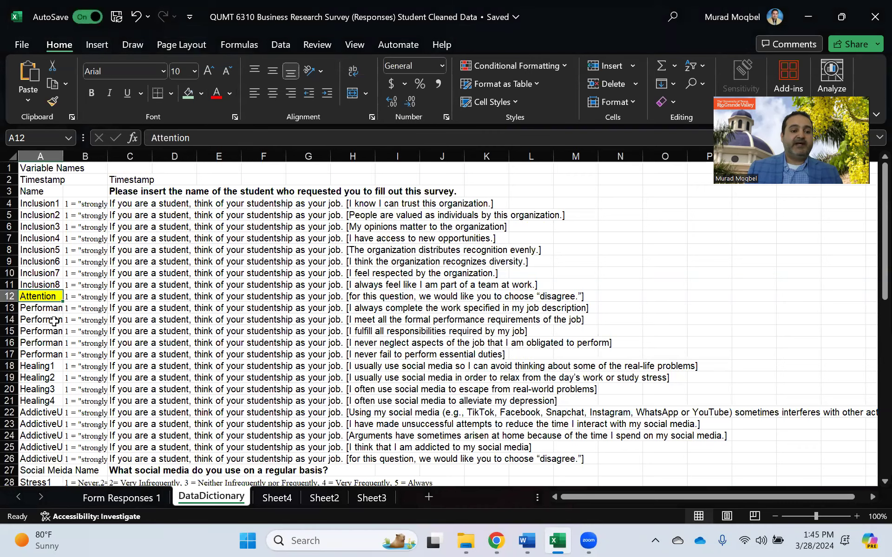
Review the Attention question's full wording and its answer scale.
{"action": "scroll", "coordinate": [42, 347], "scroll_direction": "down", "scroll_amount": 3}
{"action": "scroll", "coordinate": [37, 307], "scroll_direction": "up", "scroll_amount": 3}
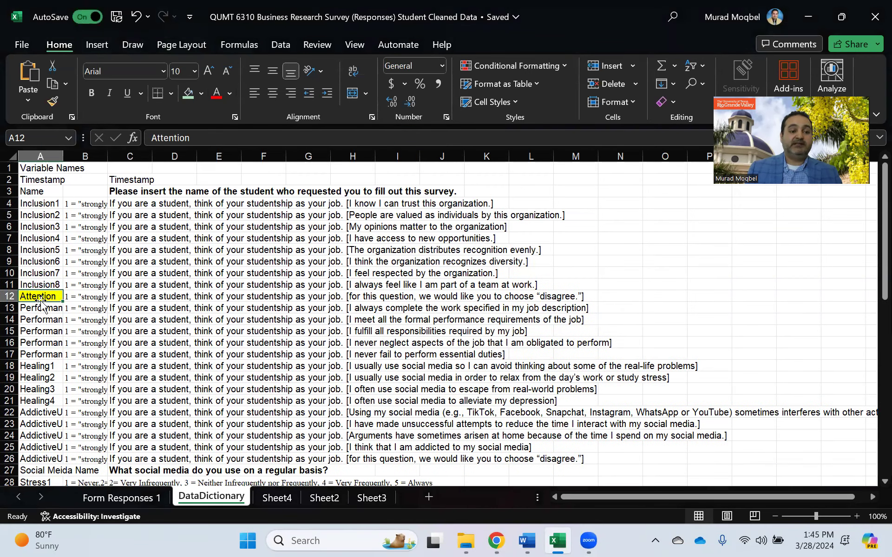
{"action": "left_click", "coordinate": [82, 297]}
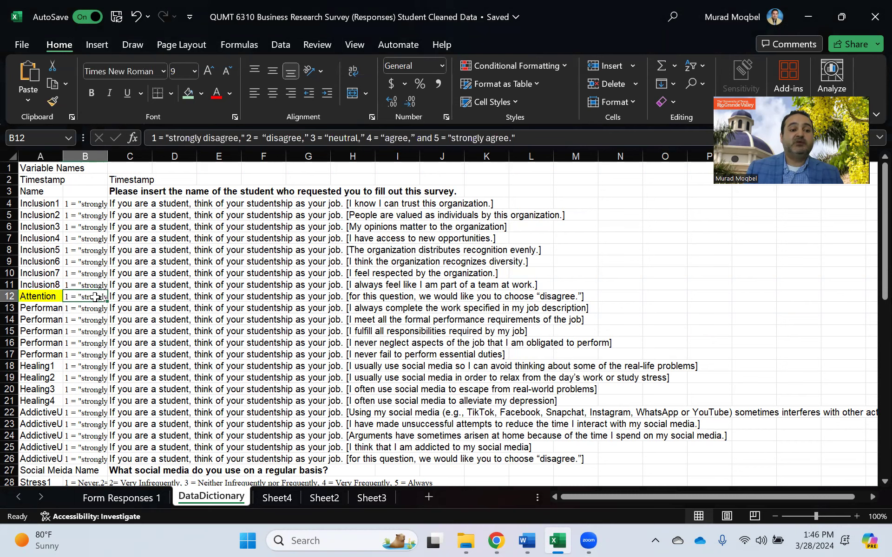
{"action": "left_click", "coordinate": [136, 300]}
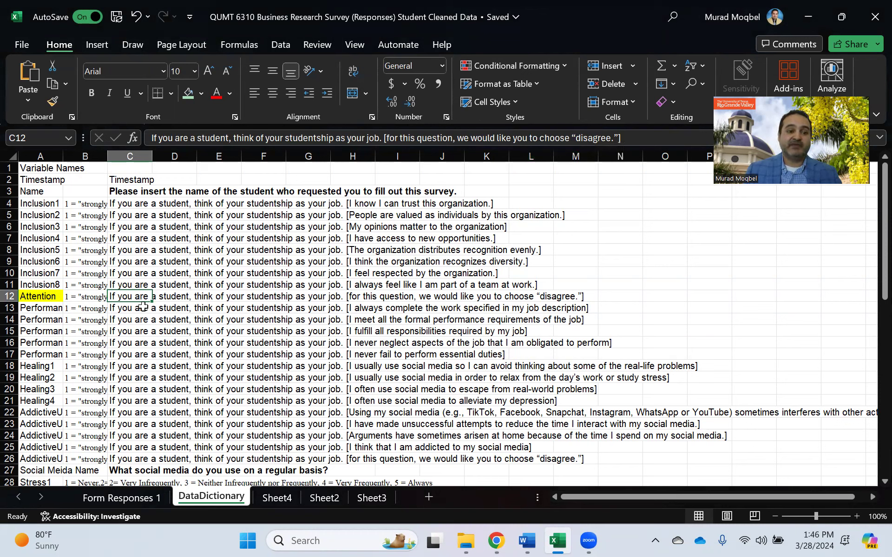
{"action": "left_click", "coordinate": [97, 297]}
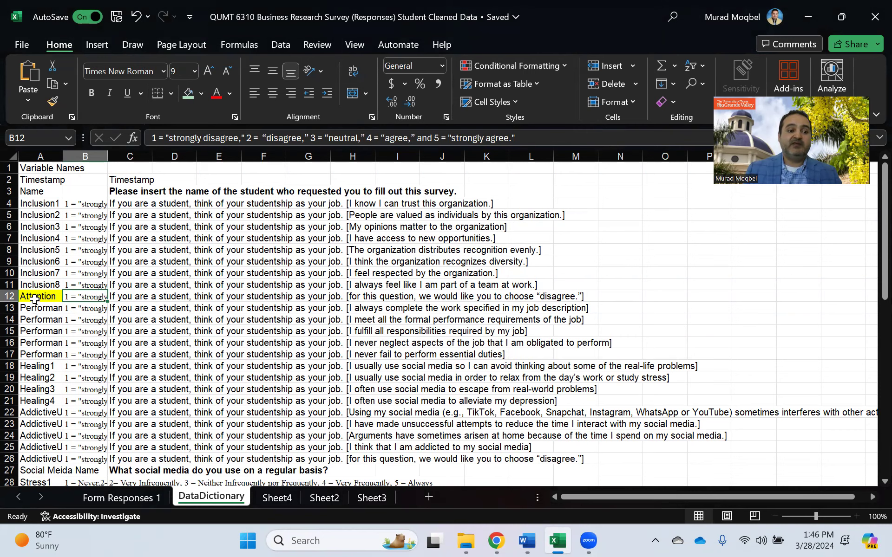
On Form Responses 1, filter the Attention column to exclude respondents who answered 2.
{"action": "left_click", "coordinate": [122, 498]}
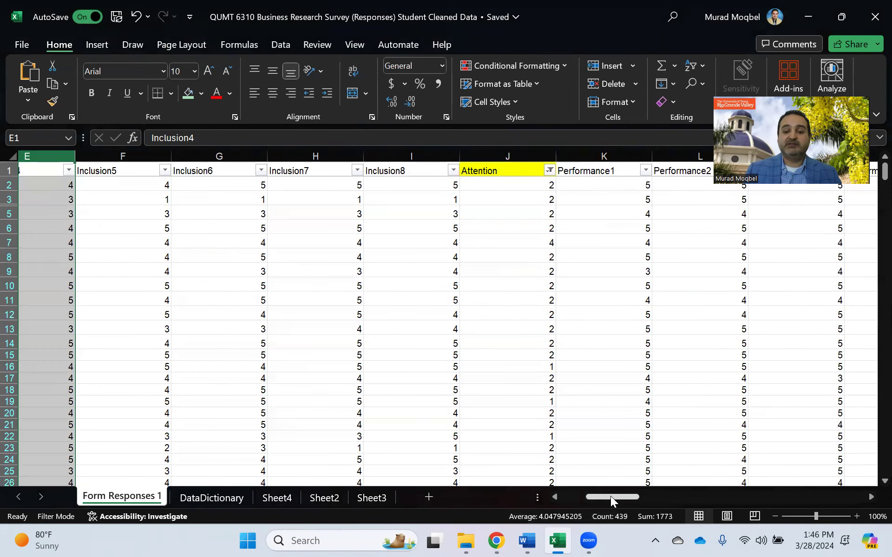
{"action": "left_click_drag", "start_coordinate": [610, 496], "coordinate": [629, 501]}
{"action": "left_click", "coordinate": [446, 171]}
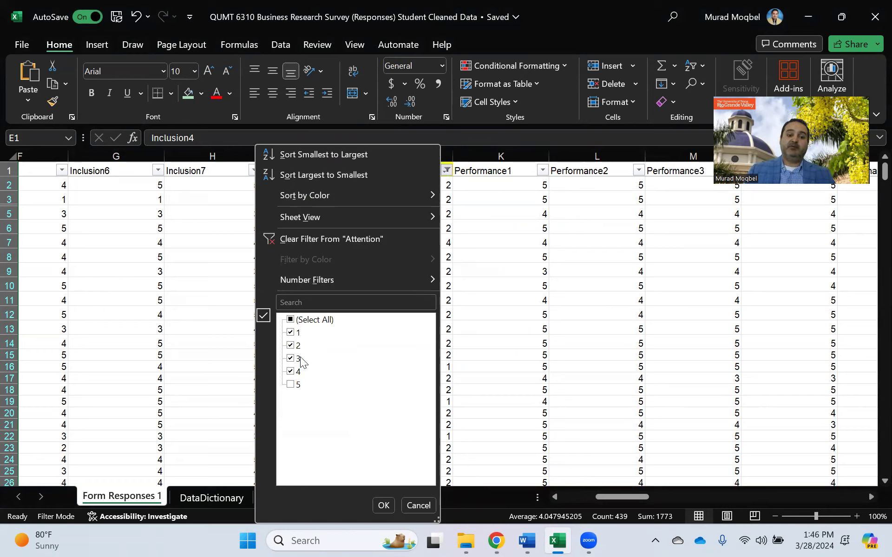
{"action": "left_click", "coordinate": [290, 321]}
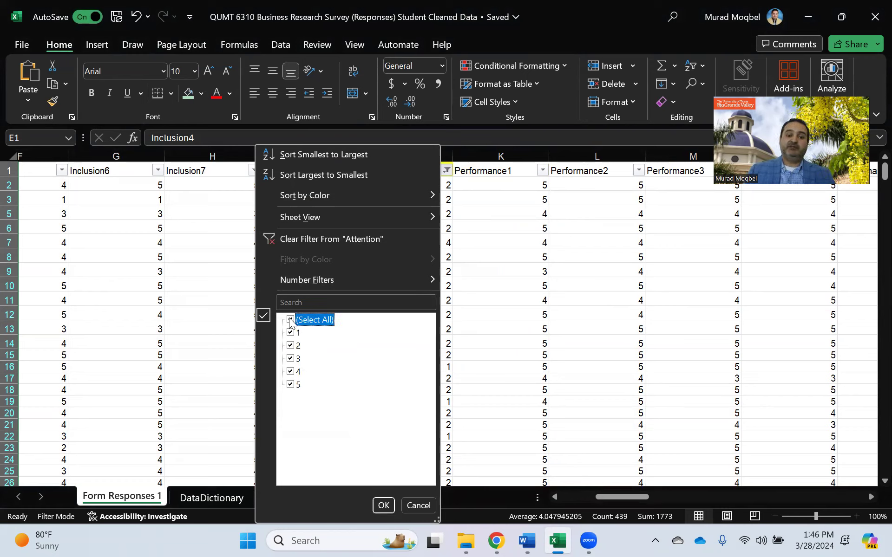
{"action": "left_click", "coordinate": [291, 346]}
{"action": "left_click", "coordinate": [384, 505]}
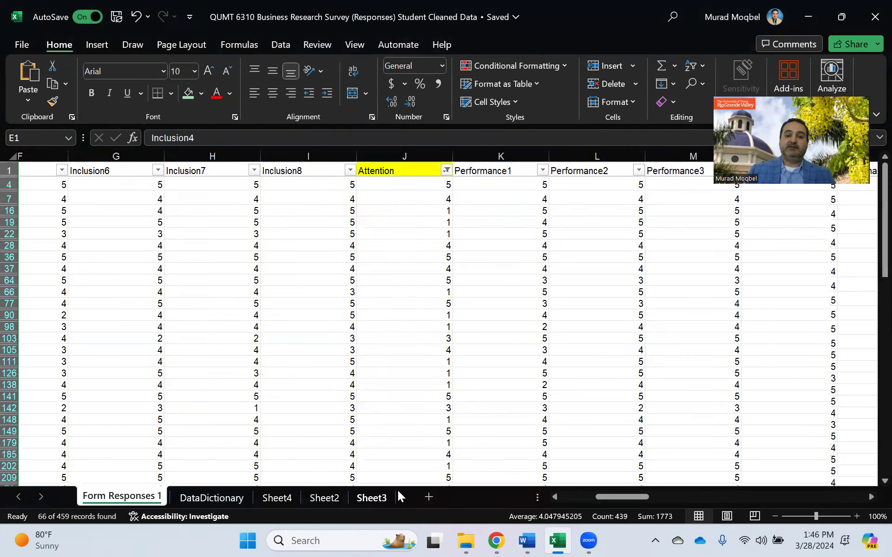
Select the filtered failing response rows 4 through 455.
{"action": "left_click", "coordinate": [416, 157]}
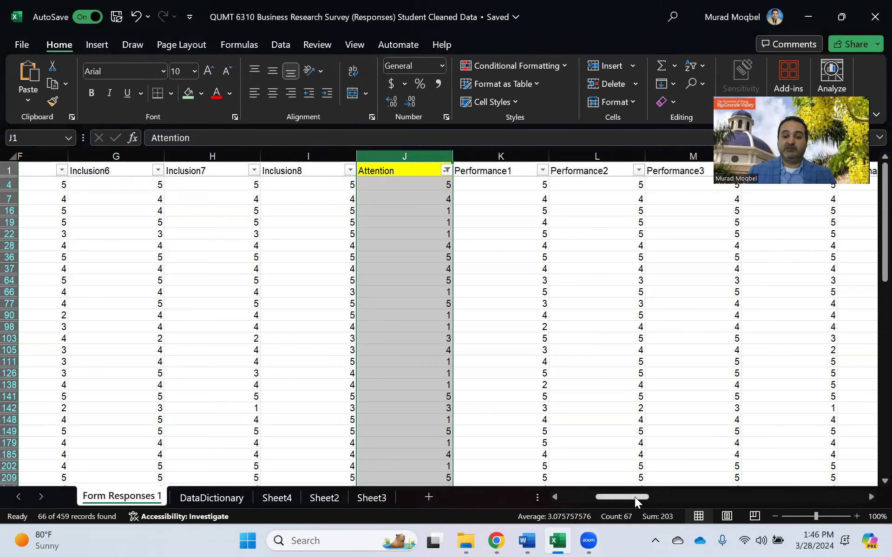
{"action": "mouse_move", "coordinate": [634, 497]}
{"action": "left_mouse_down"}
{"action": "mouse_move", "coordinate": [602, 499]}
{"action": "mouse_move", "coordinate": [620, 492]}
{"action": "left_mouse_up"}
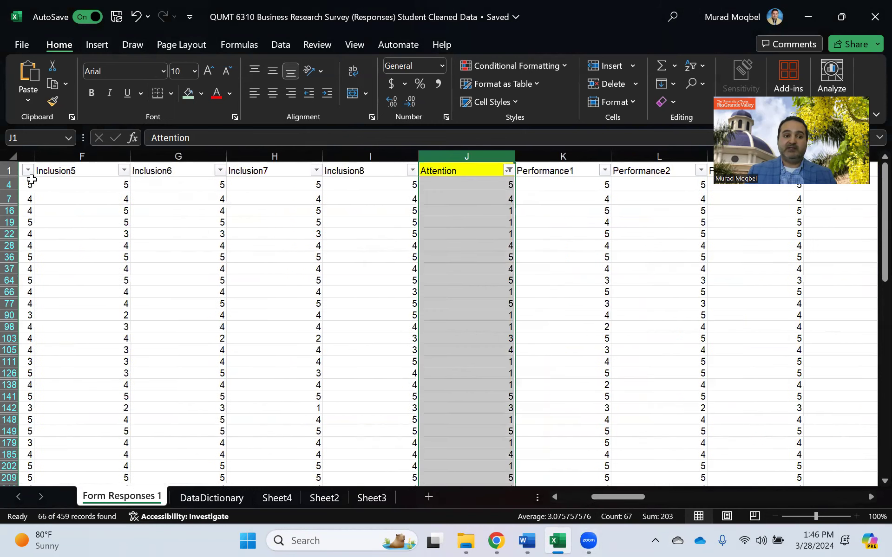
{"action": "left_click_drag", "start_coordinate": [9, 184], "coordinate": [27, 438]}
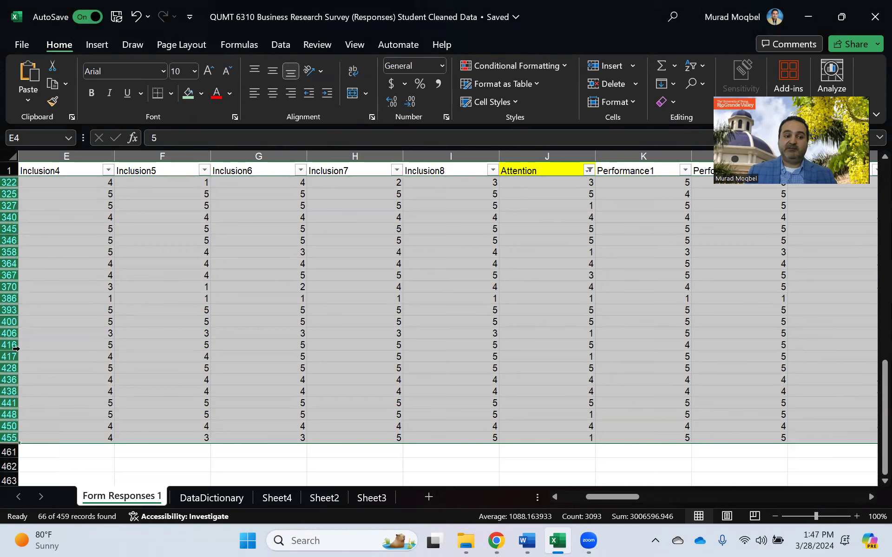
Delete the 66 failing rows, clear the Attention filter, and confirm 394 entries remain in column J.
{"action": "right_click", "coordinate": [9, 217]}
{"action": "left_click", "coordinate": [42, 374]}
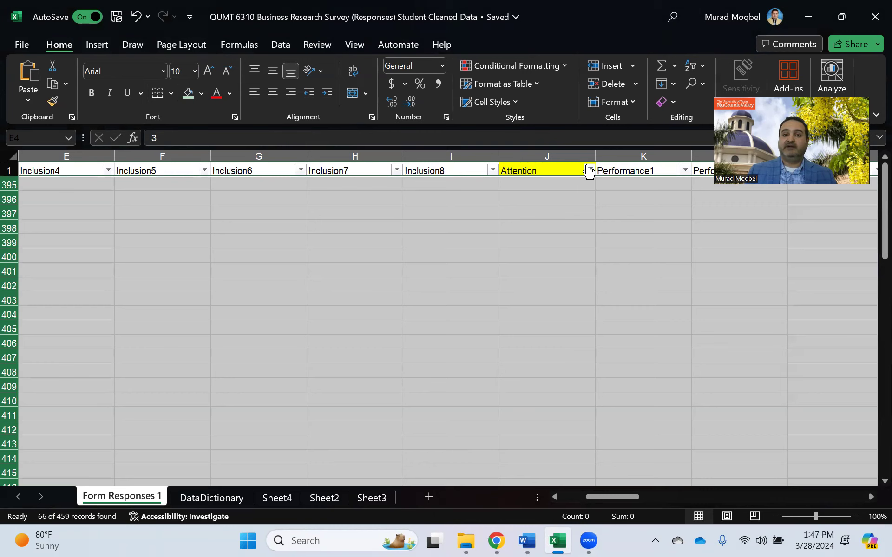
{"action": "left_click", "coordinate": [588, 170]}
{"action": "left_click", "coordinate": [437, 333]}
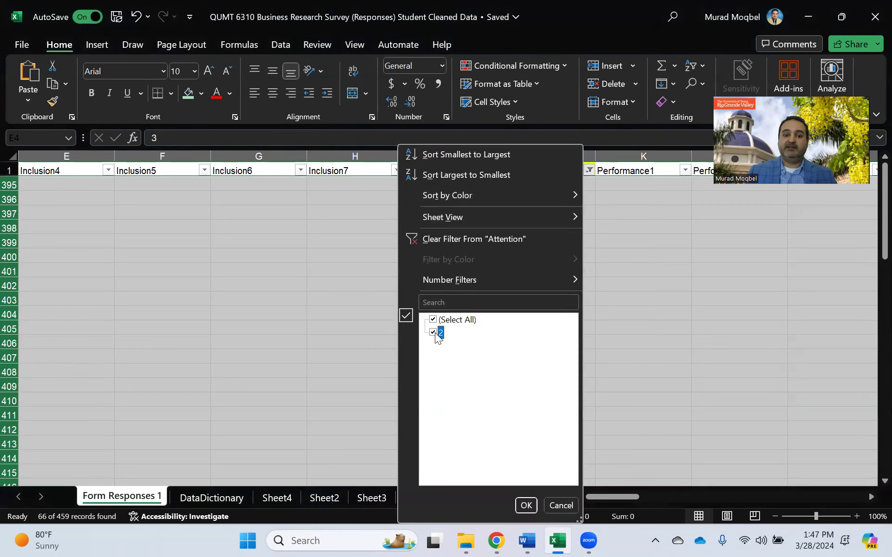
{"action": "left_click", "coordinate": [526, 505]}
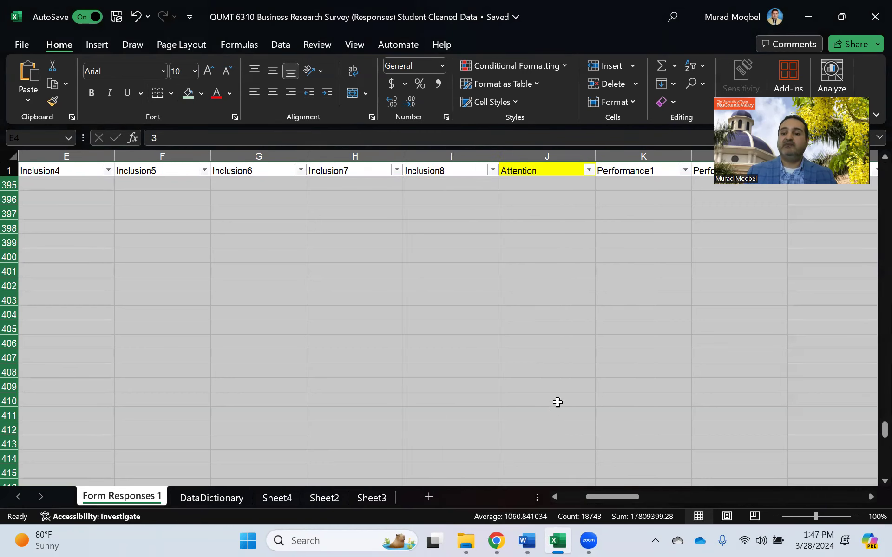
{"action": "left_click_drag", "start_coordinate": [878, 412], "coordinate": [871, 150]}
{"action": "left_click", "coordinate": [558, 153]}
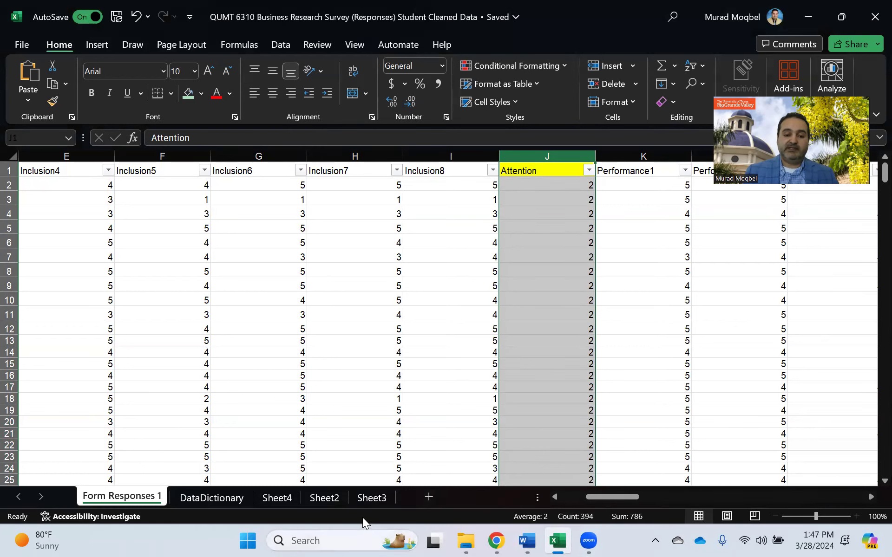
{"action": "key", "text": "super+Down"}
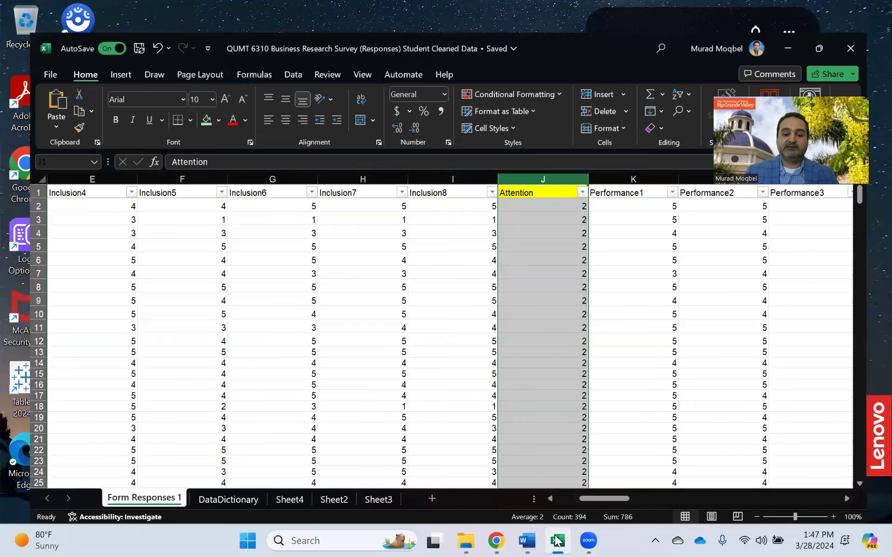
{"action": "key", "text": "super+Up"}
{"action": "left_click", "coordinate": [207, 499]}
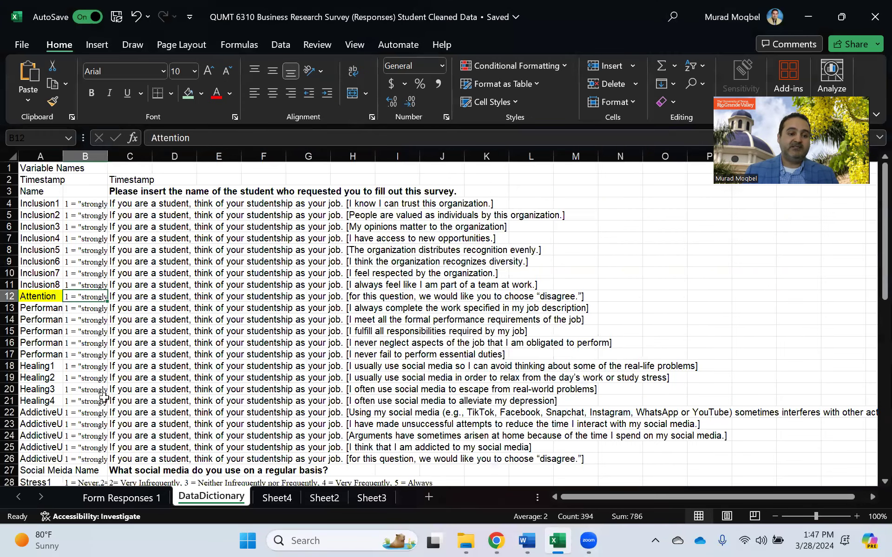
{"action": "scroll", "coordinate": [40, 430], "scroll_direction": "down", "scroll_amount": 3}
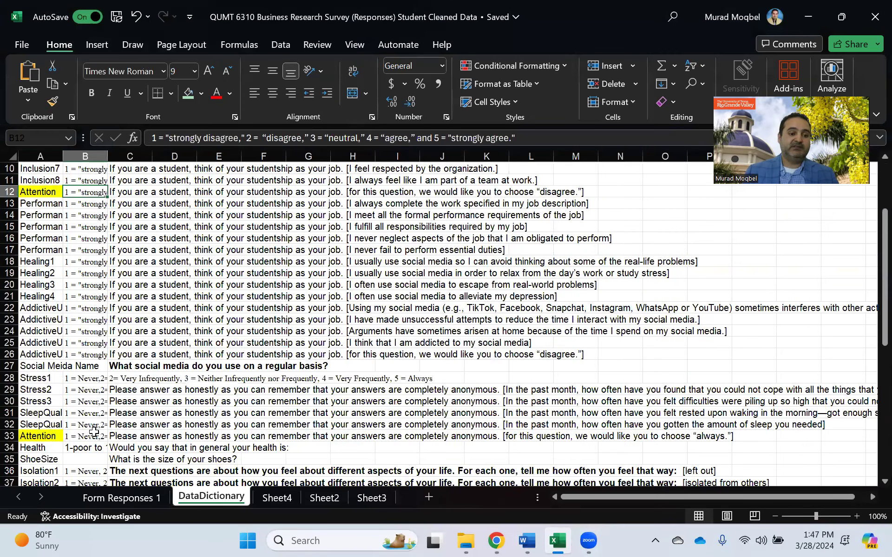
{"action": "left_click", "coordinate": [85, 439]}
{"action": "left_click", "coordinate": [121, 437]}
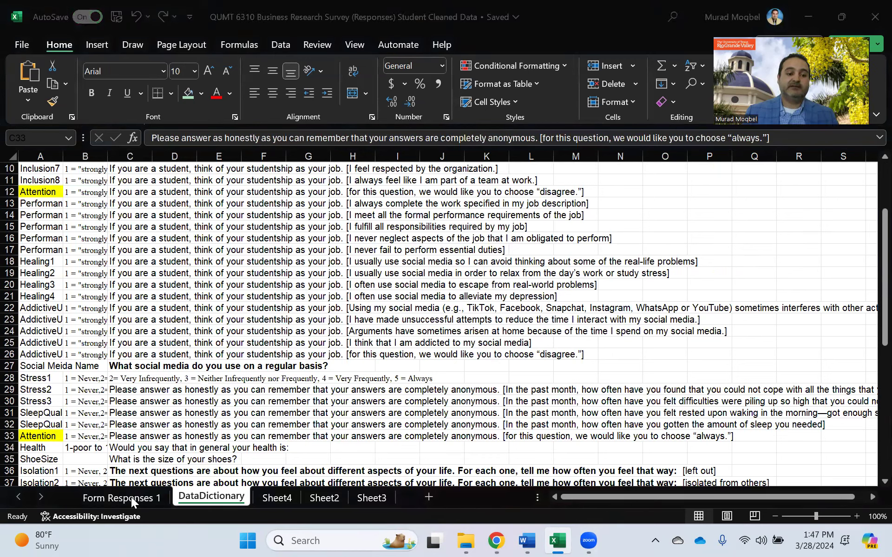
{"action": "left_click", "coordinate": [91, 438]}
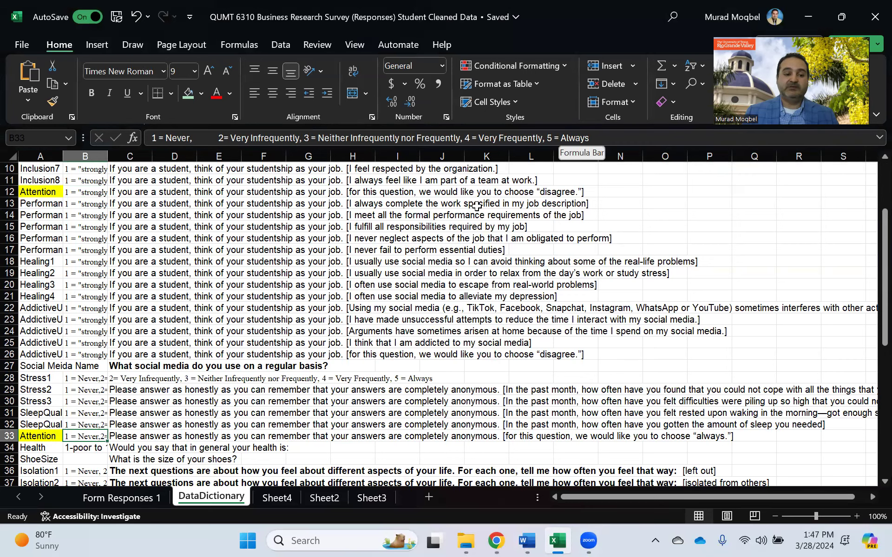
{"action": "left_click", "coordinate": [125, 499]}
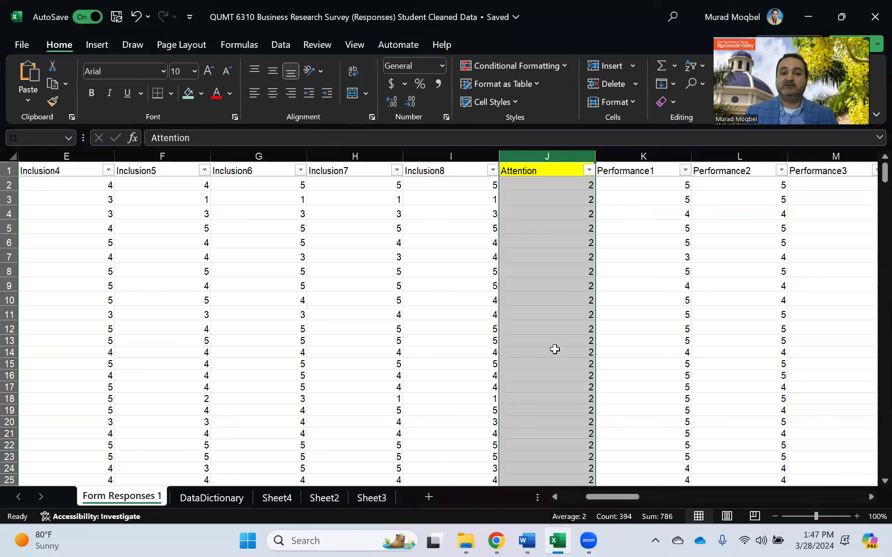
In column AE's Attention filter, uncheck 5 to leave only answers 3 and 4.
{"action": "left_click_drag", "start_coordinate": [603, 499], "coordinate": [788, 498]}
{"action": "left_click", "coordinate": [458, 171]}
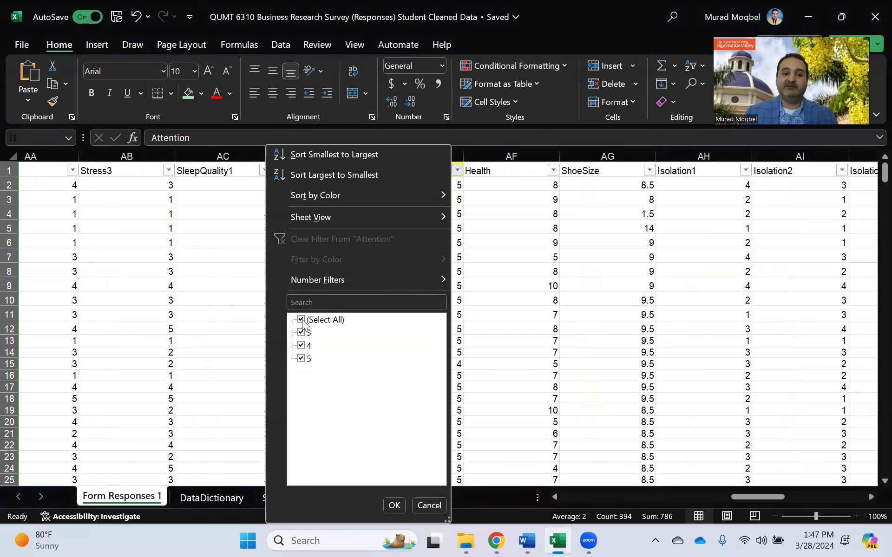
{"action": "left_click", "coordinate": [301, 358]}
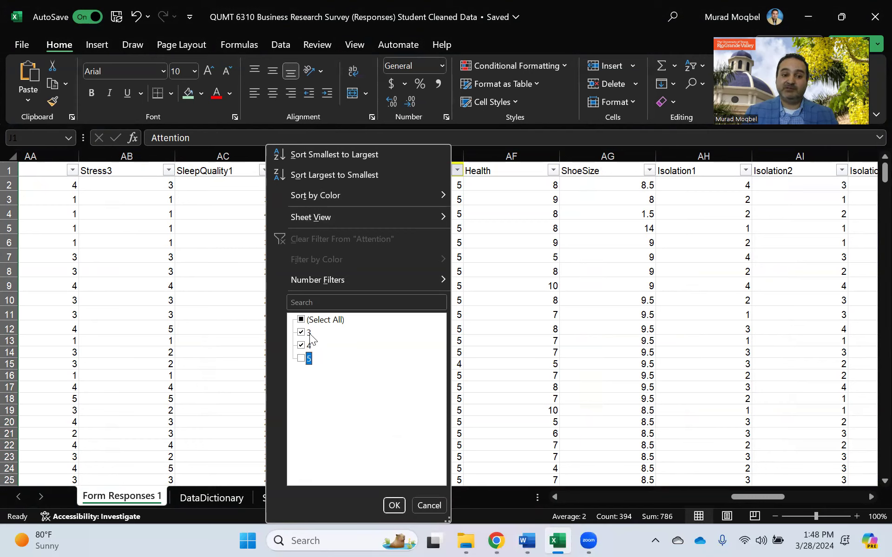
Apply the filter and delete the 17 rows that didn't answer 5.
{"action": "left_click", "coordinate": [395, 505]}
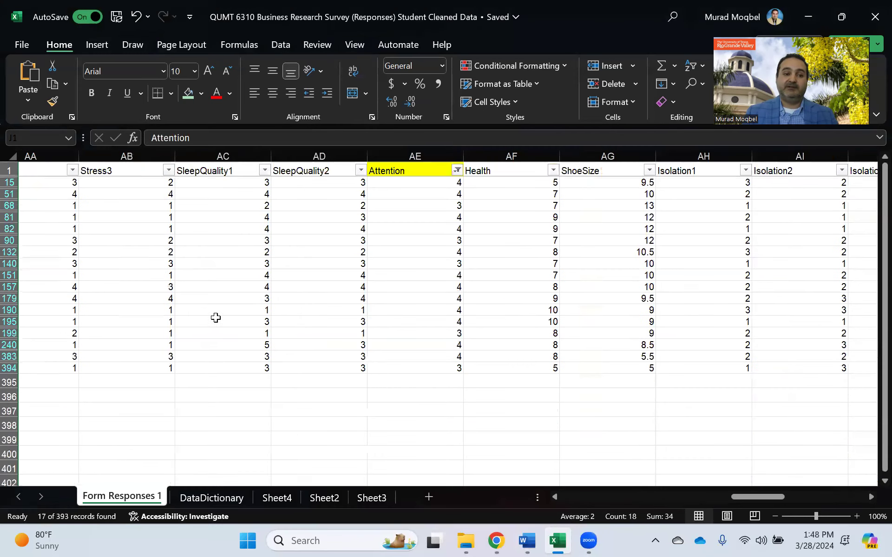
{"action": "left_click_drag", "start_coordinate": [9, 182], "coordinate": [5, 368]}
{"action": "right_click", "coordinate": [9, 217]}
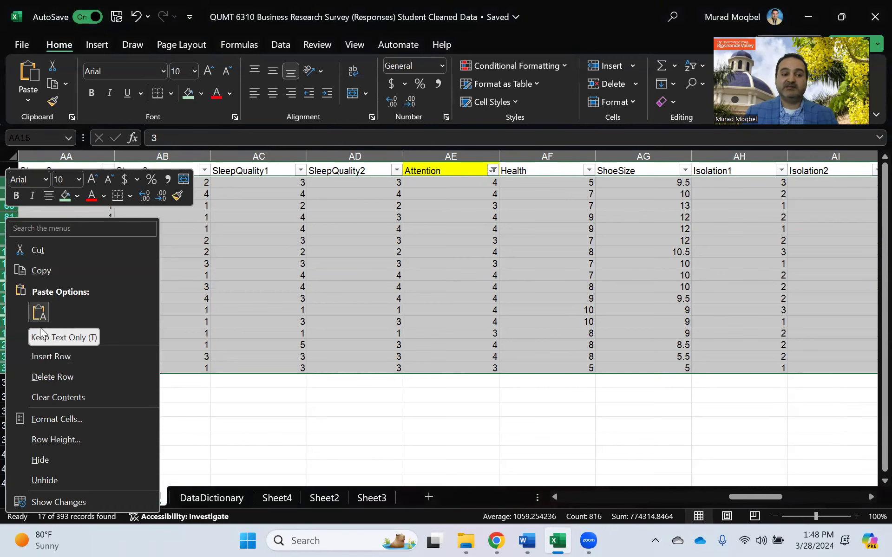
{"action": "left_click", "coordinate": [53, 379]}
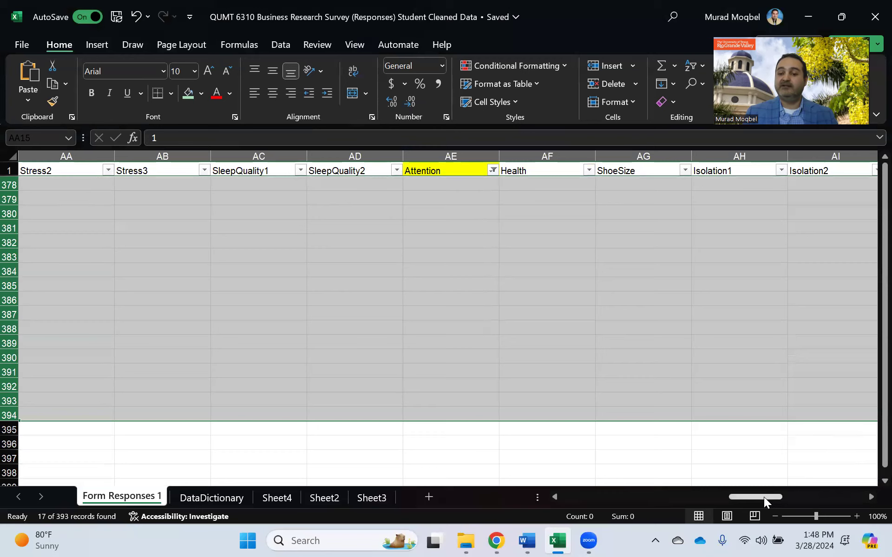
Re-check 5 in the AE Attention filter and confirm the column counts 377 responses.
{"action": "left_click", "coordinate": [492, 170]}
{"action": "left_click", "coordinate": [337, 333]}
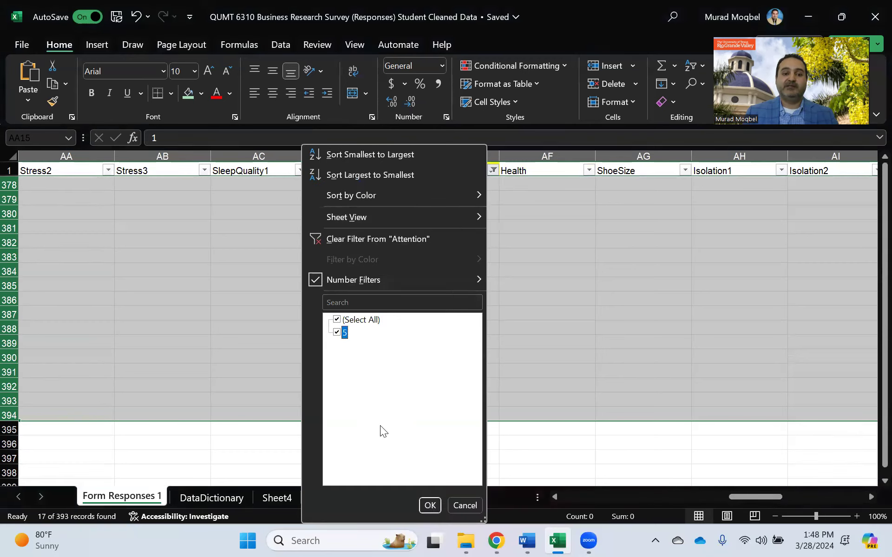
{"action": "left_click", "coordinate": [431, 508]}
{"action": "scroll", "coordinate": [603, 362], "scroll_direction": "up", "scroll_amount": 20}
{"action": "left_click_drag", "start_coordinate": [885, 420], "coordinate": [871, 170]}
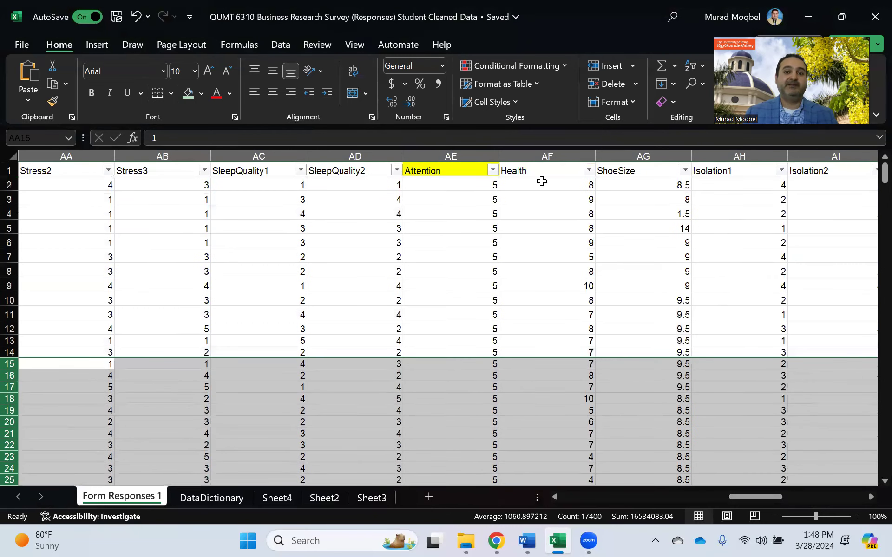
{"action": "left_click", "coordinate": [450, 153]}
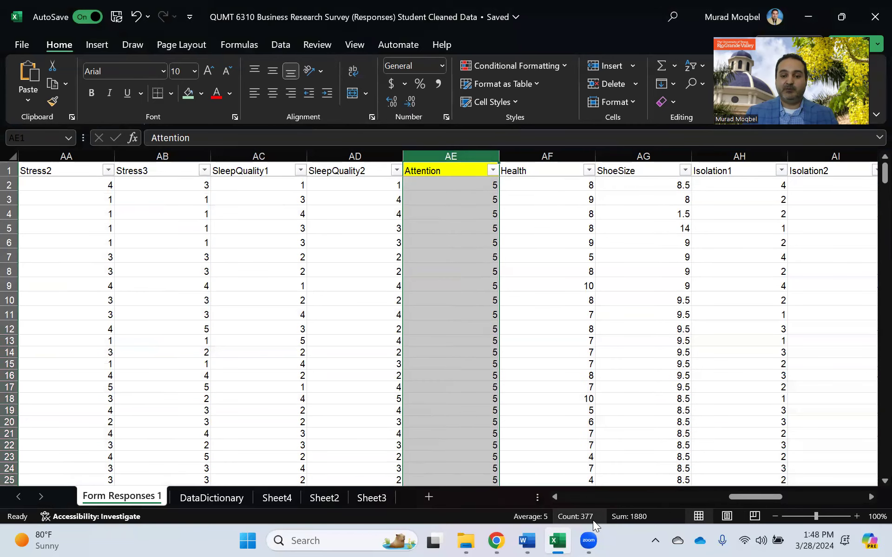